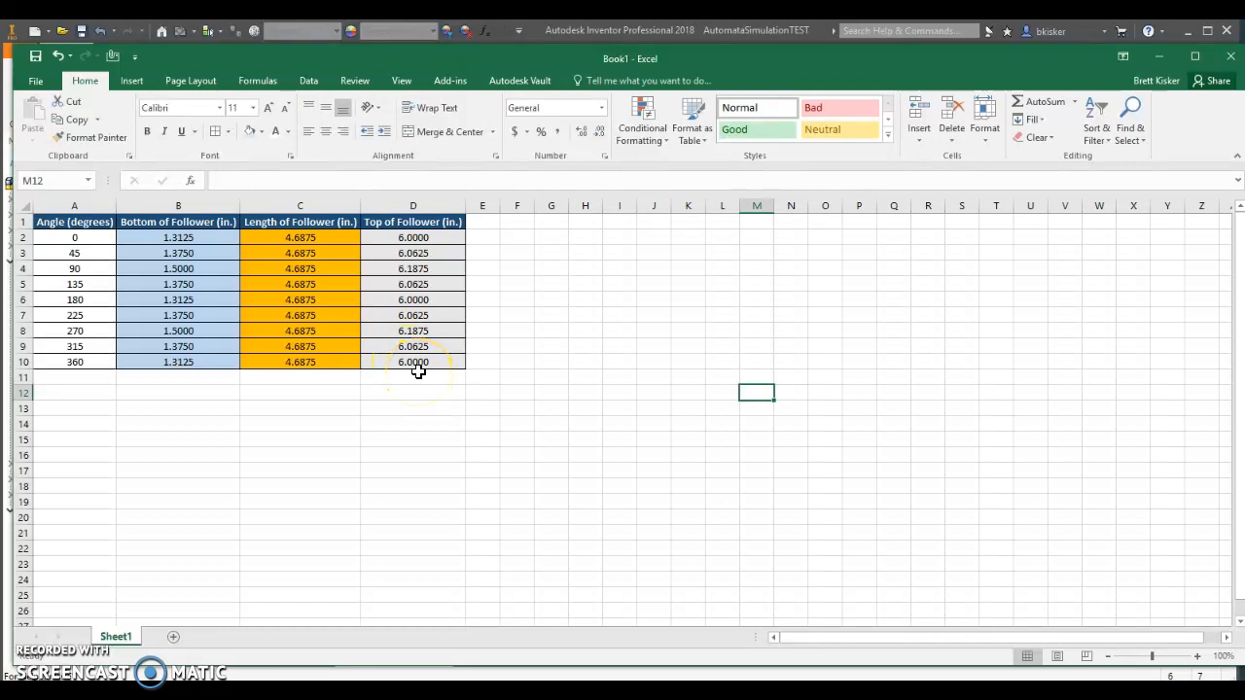
Step: Examine the Bottom of Follower and Length of Follower values in the table
left_click(200, 301)
left_click(201, 328)
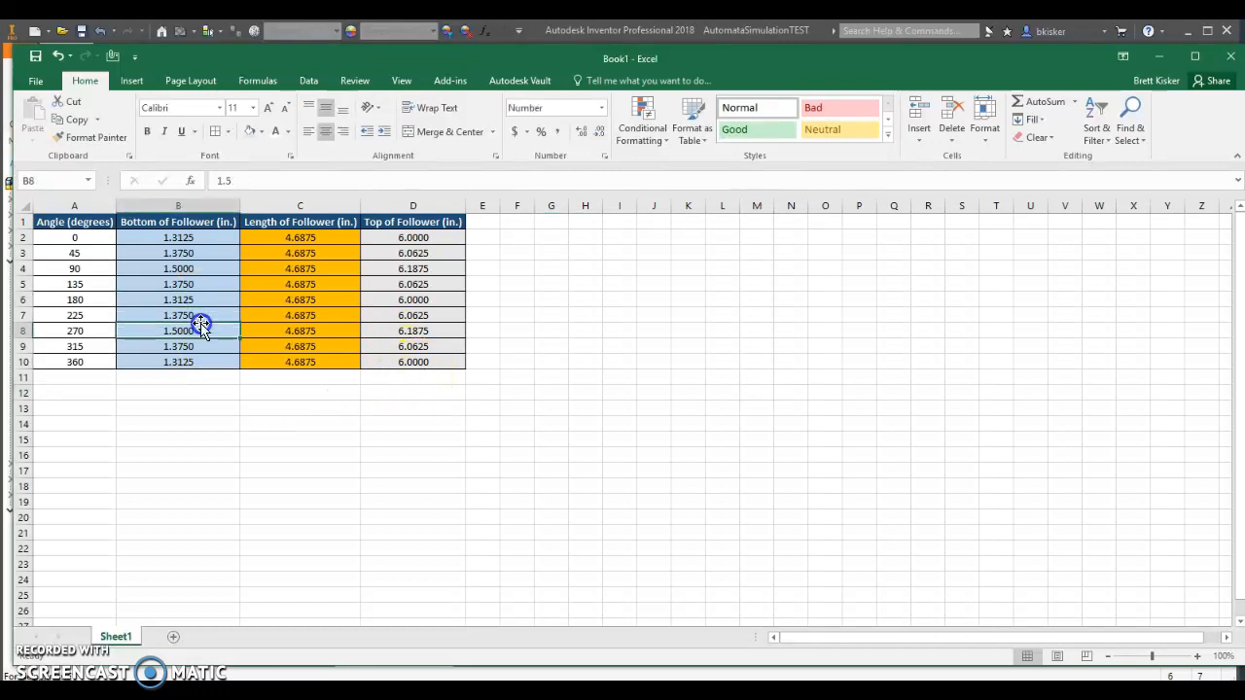
left_click(202, 344)
left_click(279, 325)
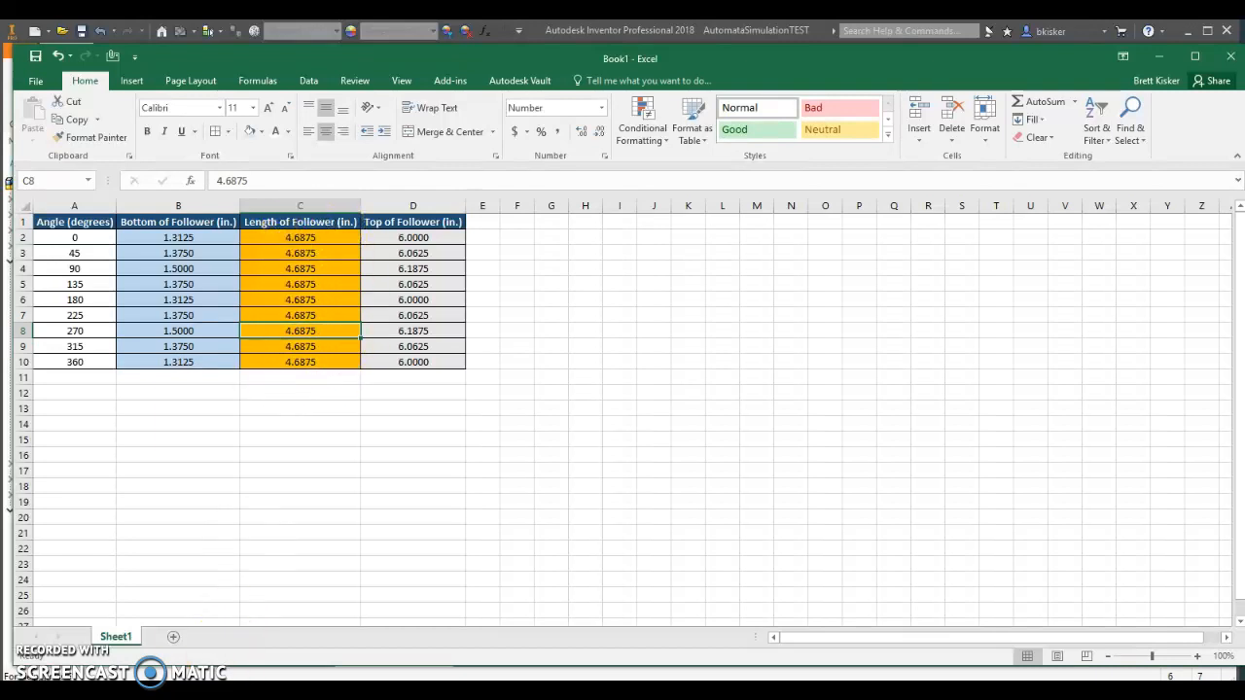
Step: Switch to Inventor and examine the follower's position against the ruler in the automata assembly
key("alt+Tab")
key("Tab")
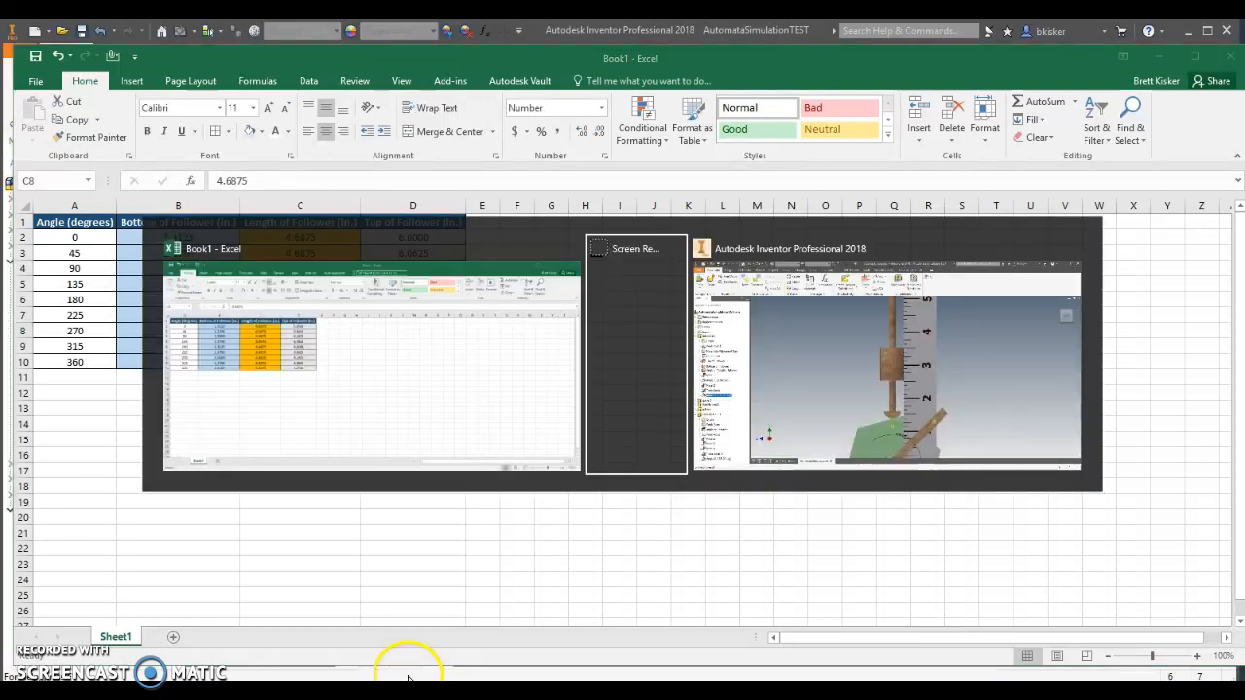
scroll(601, 477, "down", 3)
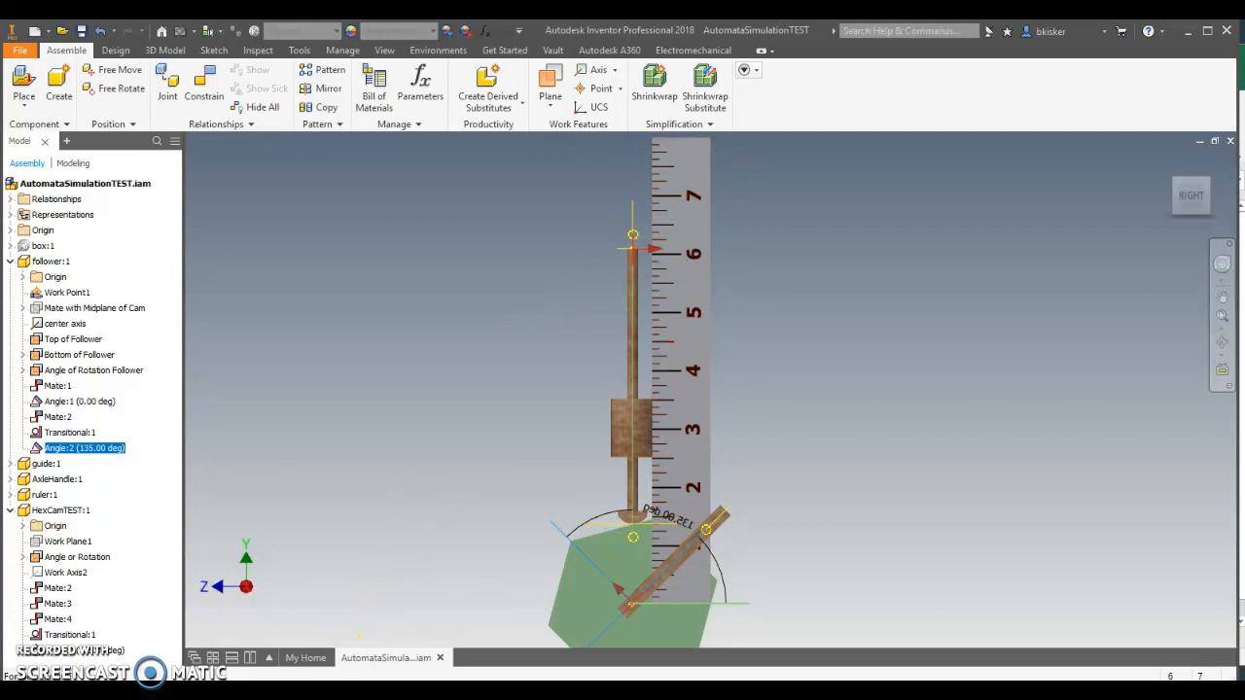
Step: Switch back to the Excel workbook and inspect the formulas in the Top of Follower column for the first three angles
key("alt+Tab")
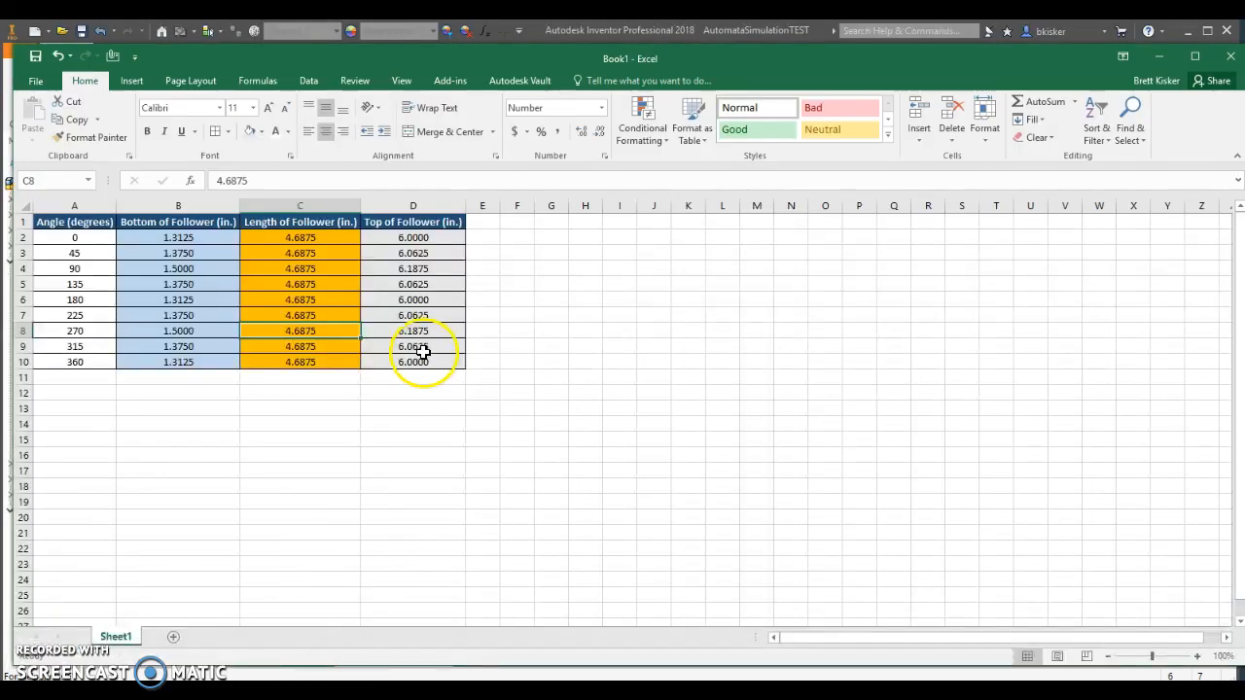
left_click(395, 242)
left_click(403, 254)
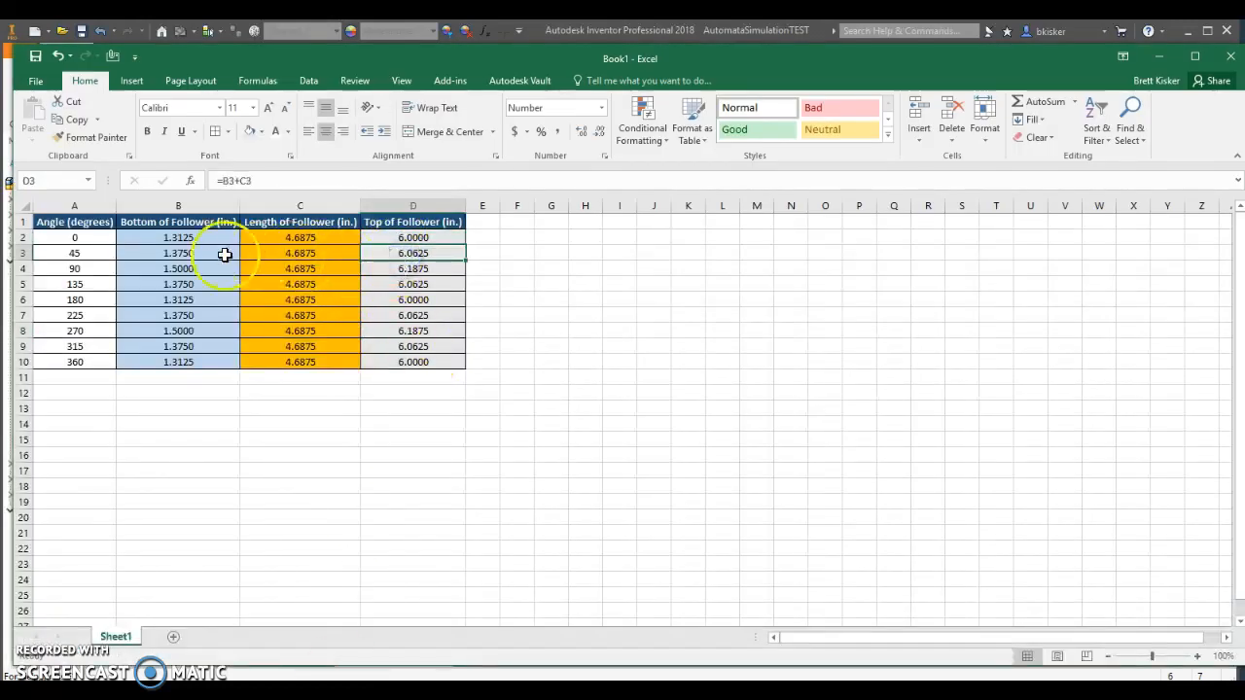
left_click(403, 266)
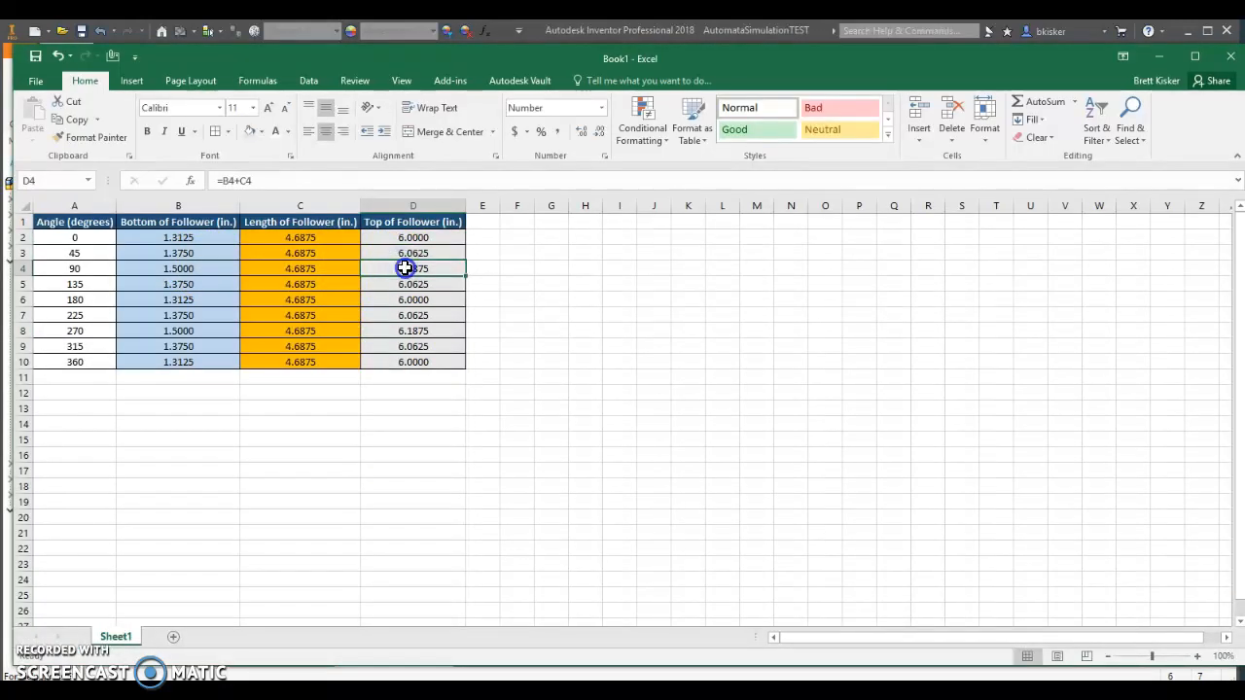
double_click(403, 266)
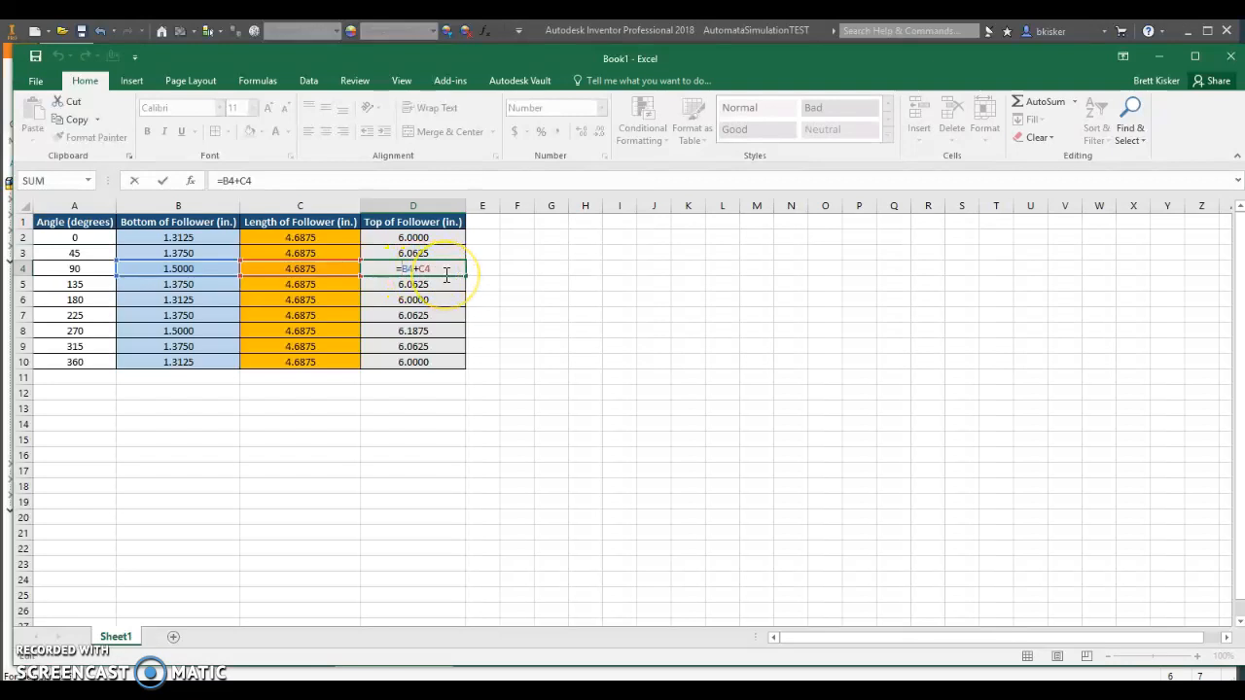
key("ctrl+Return")
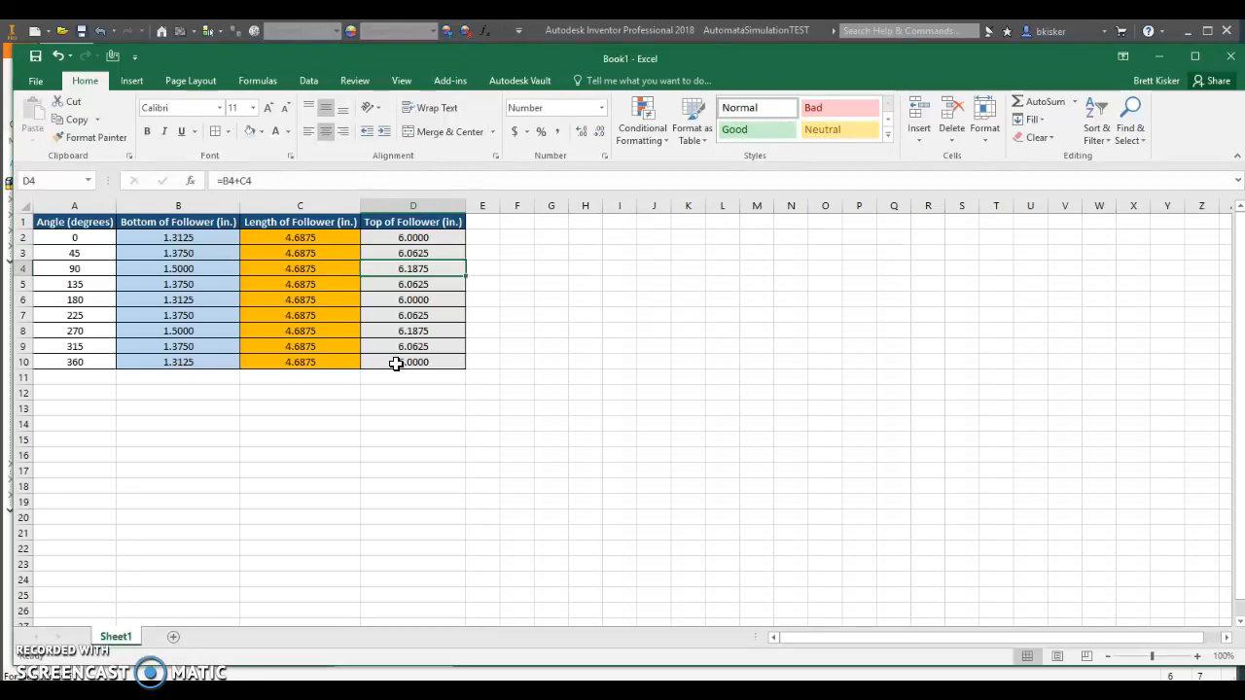
Step: Insert a scatter chart with smooth lines and markers from the whole follower table, A1:D10, including the headers
left_click_drag(398, 363, 78, 226)
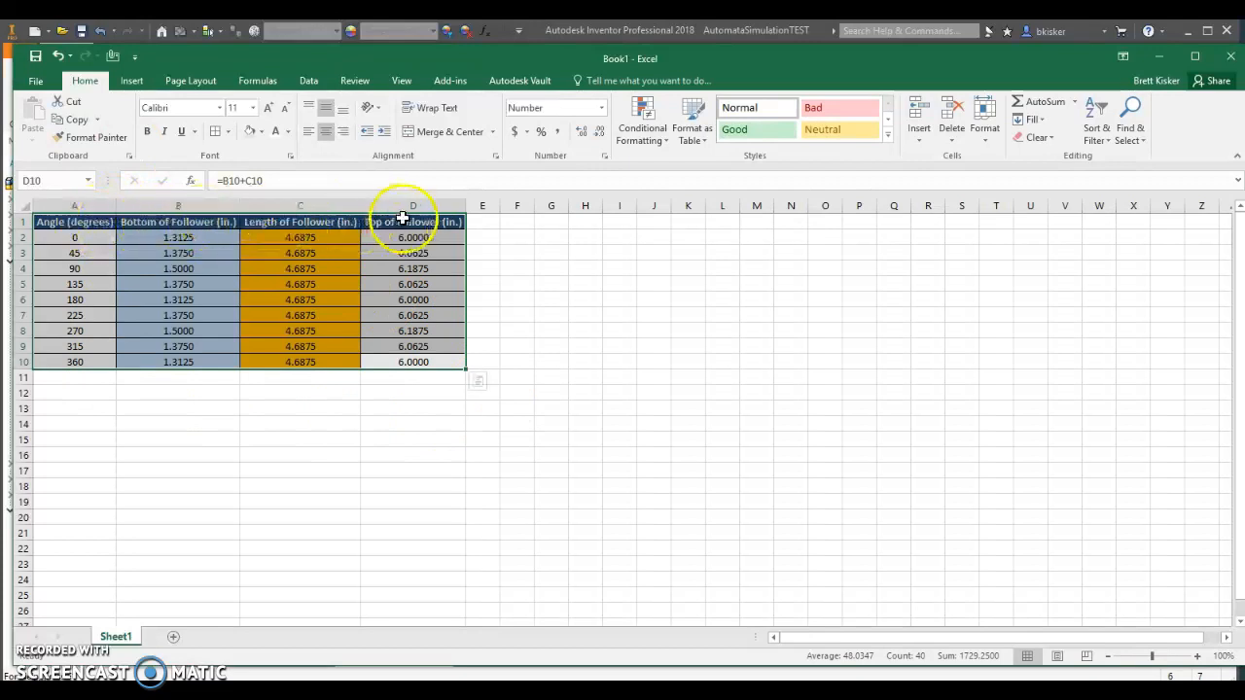
left_click(407, 490)
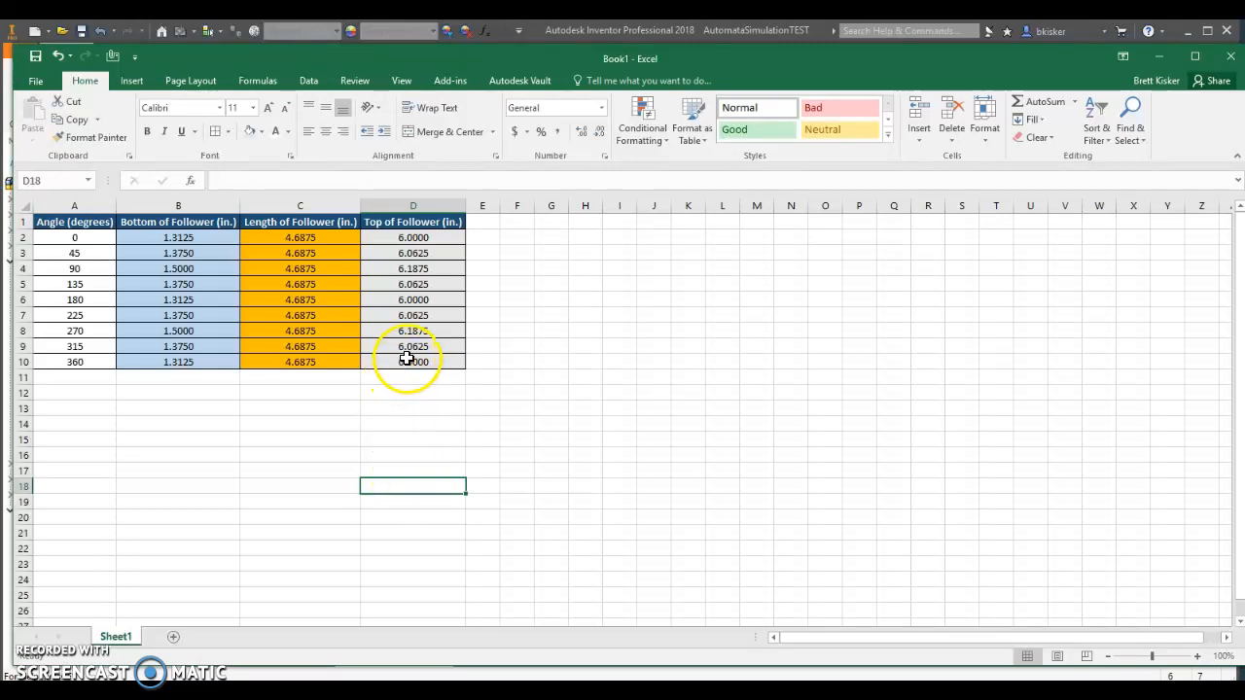
left_click_drag(407, 359, 105, 221)
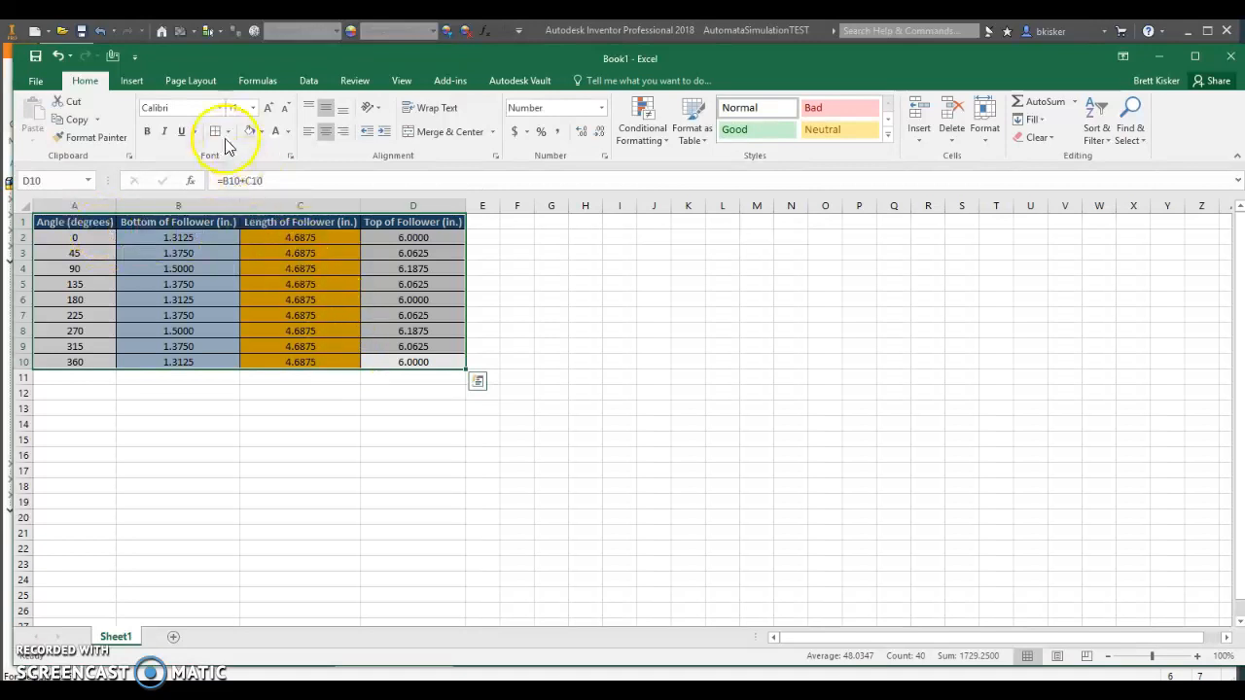
left_click(132, 79)
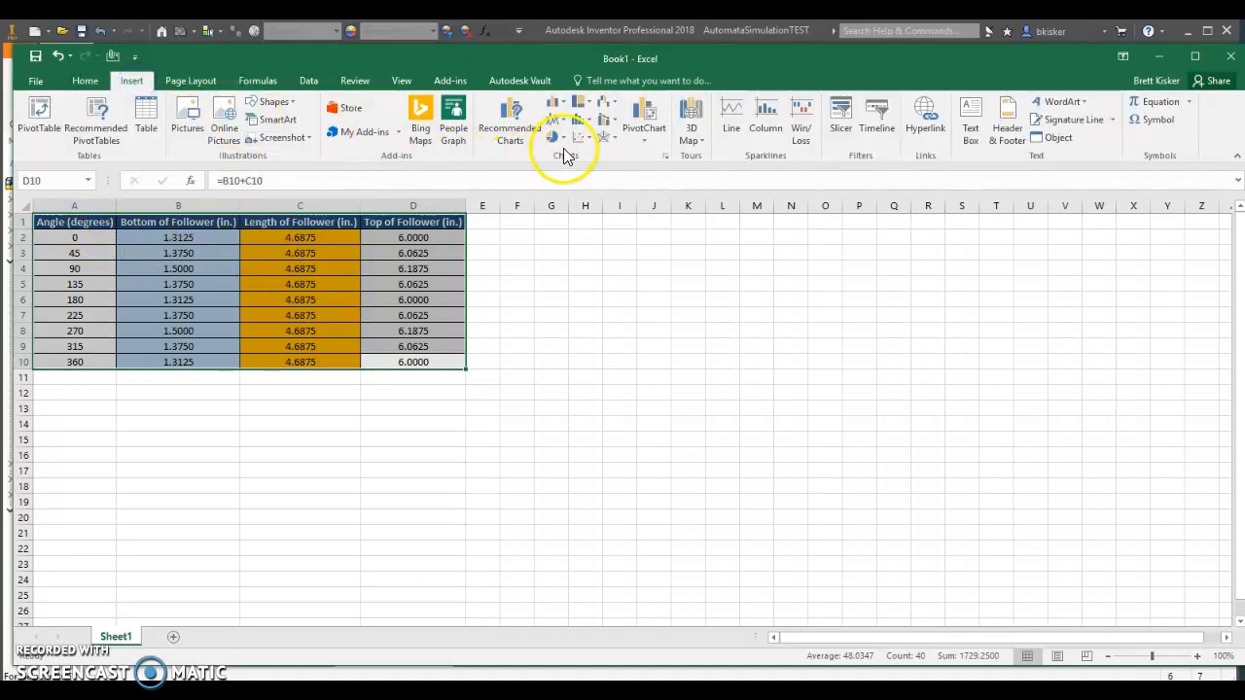
left_click(589, 139)
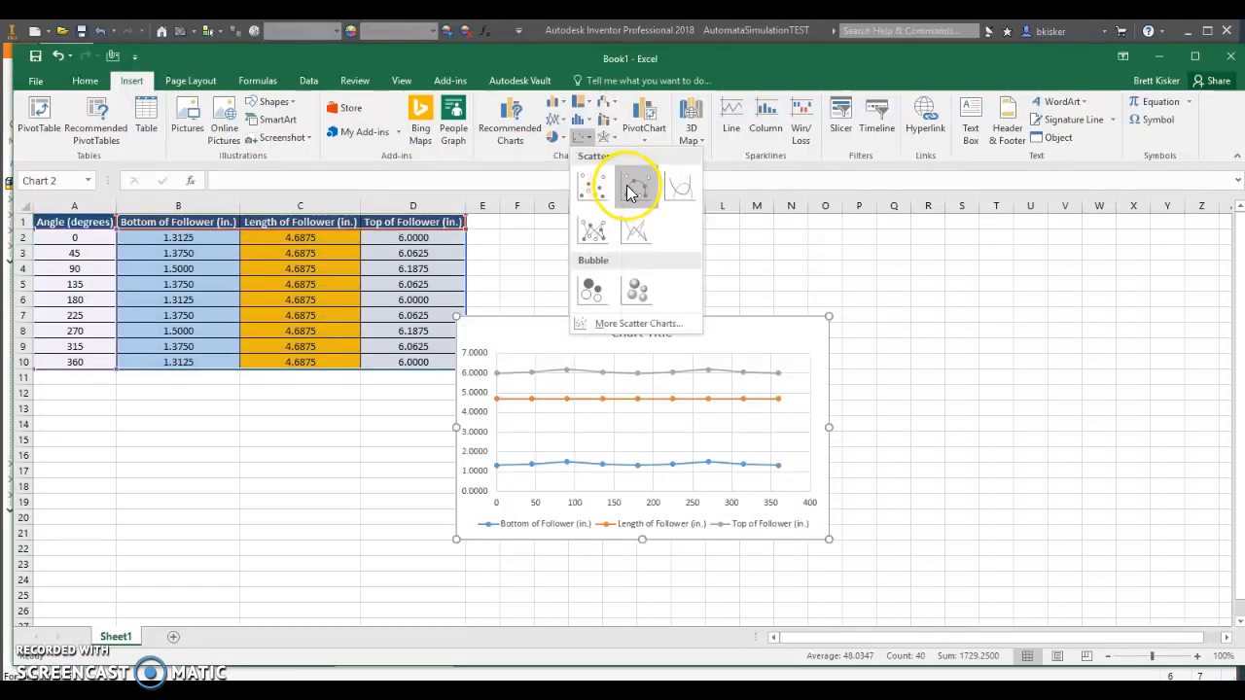
left_click(630, 190)
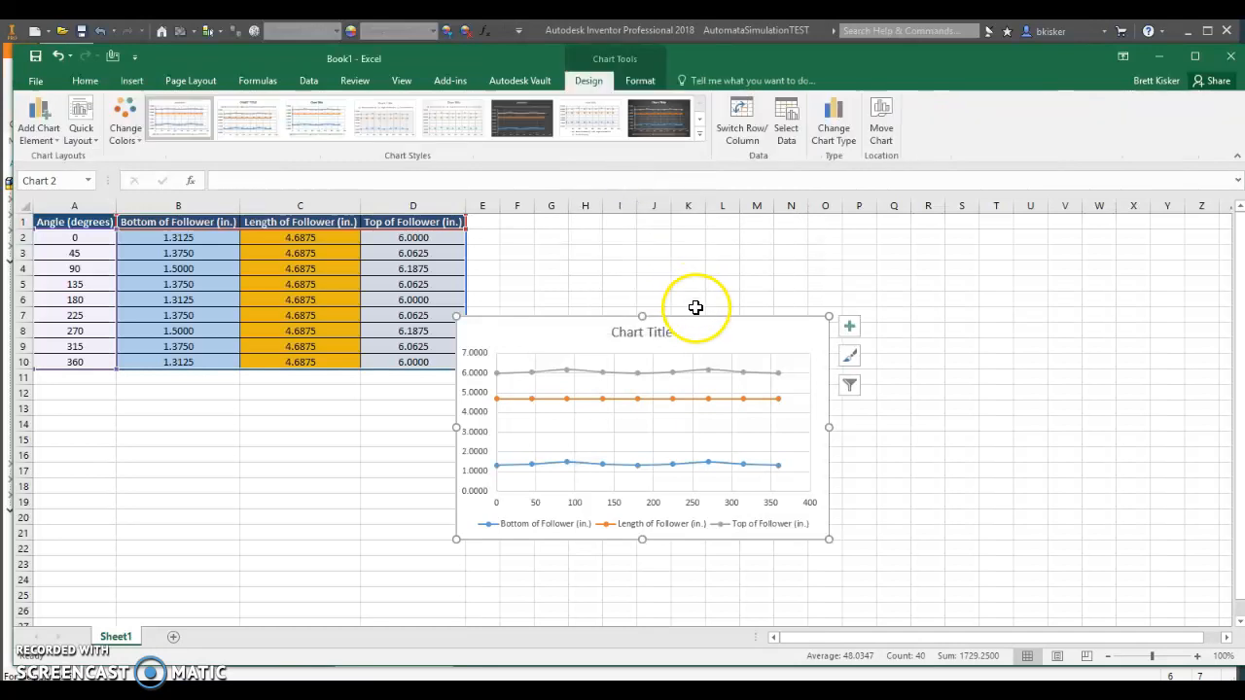
Step: Enlarge the scatter chart and place it beside the data table, spanning about columns F to U and rows 2 to 23
left_click_drag(711, 335, 762, 266)
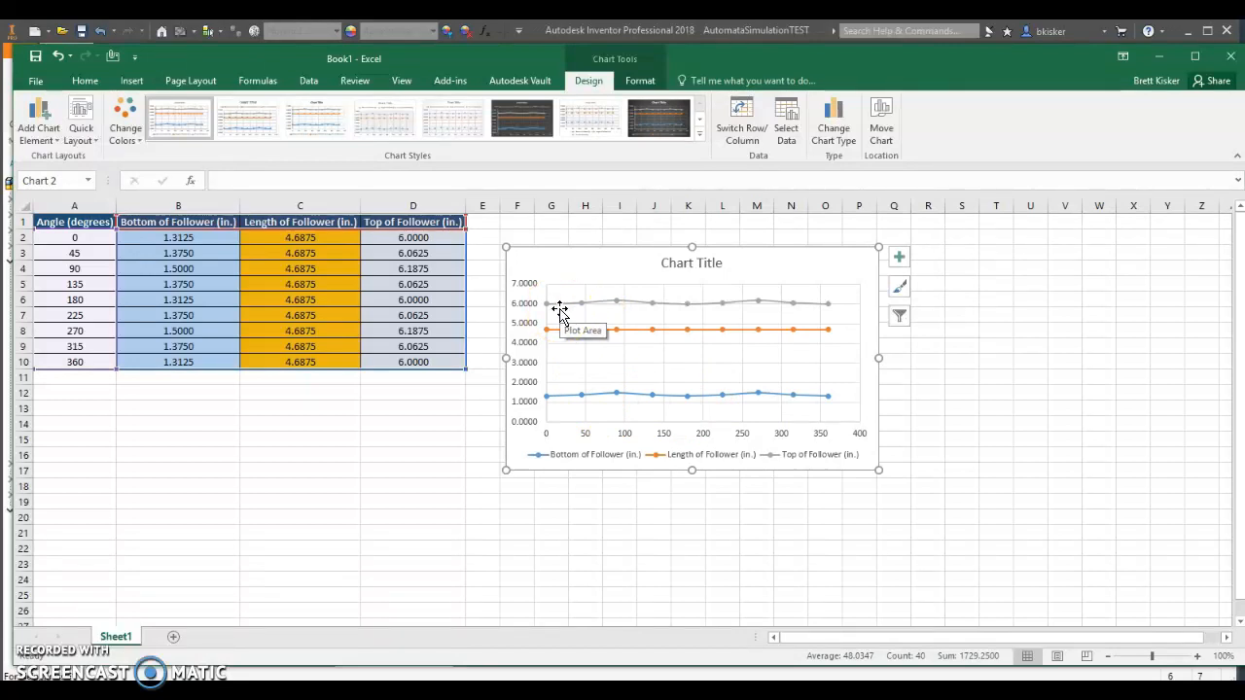
mouse_move(558, 306)
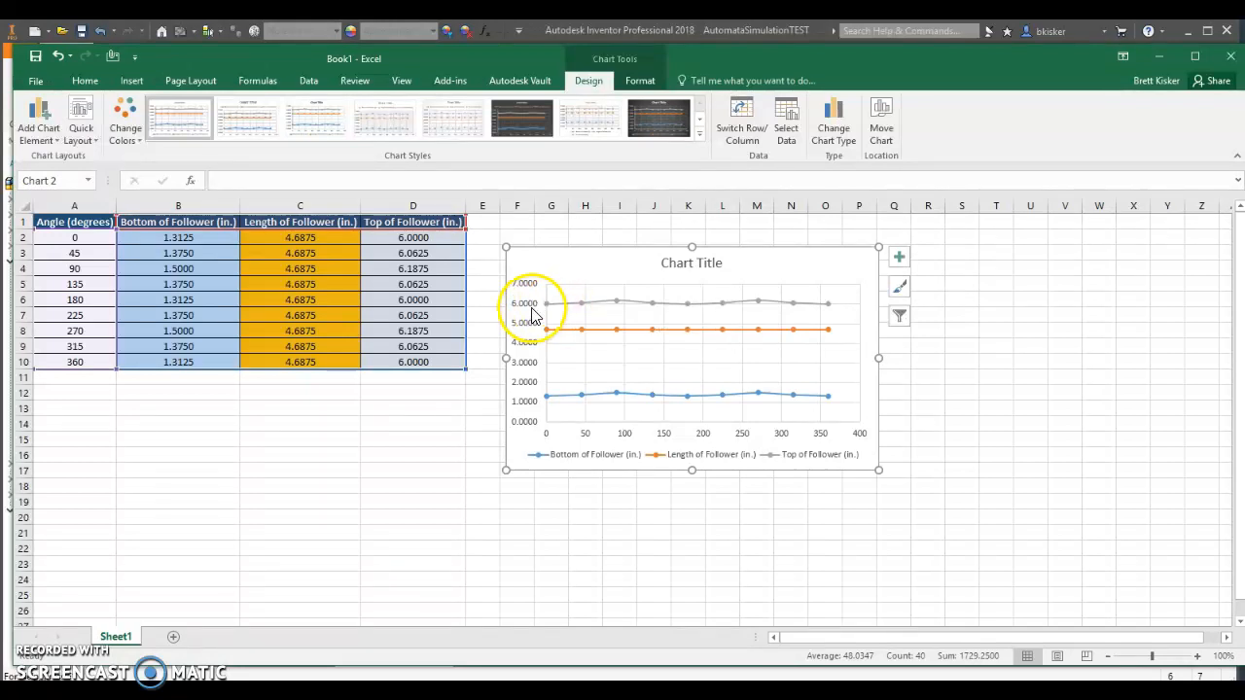
left_click_drag(506, 470, 338, 564)
left_click_drag(461, 270, 635, 255)
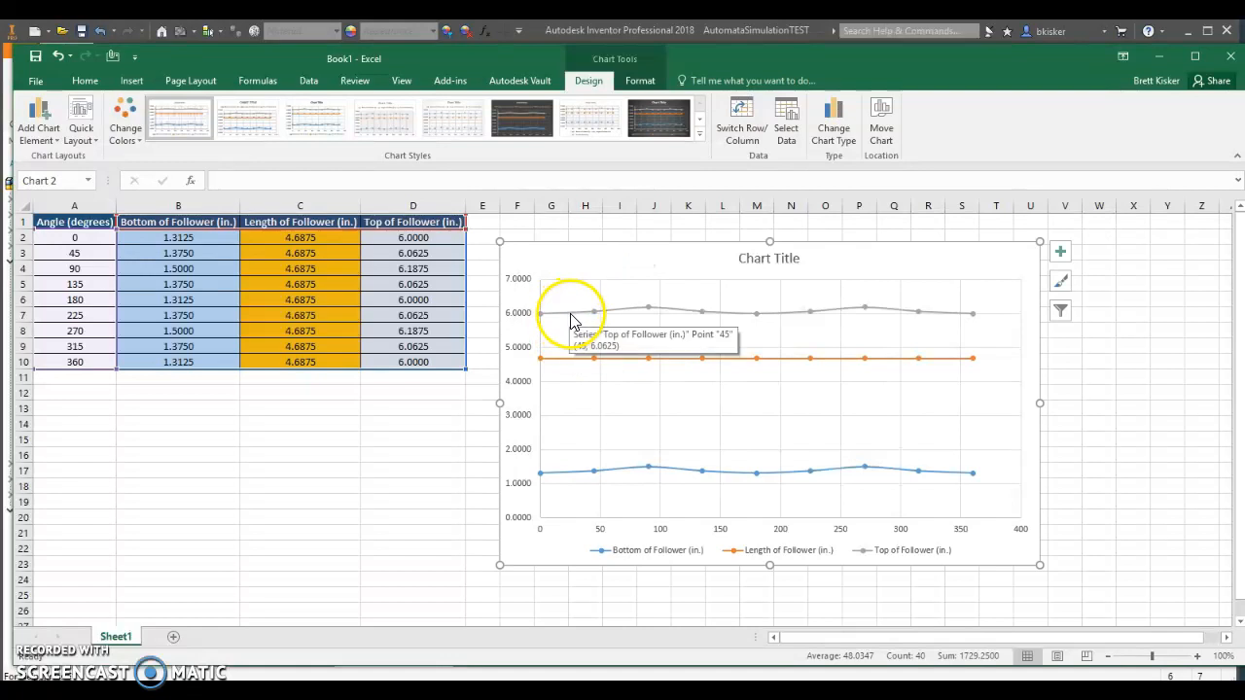
Step: Set the chart's vertical axis bounds to a minimum of 1.3125 and a maximum of 6.1875
left_click(519, 317)
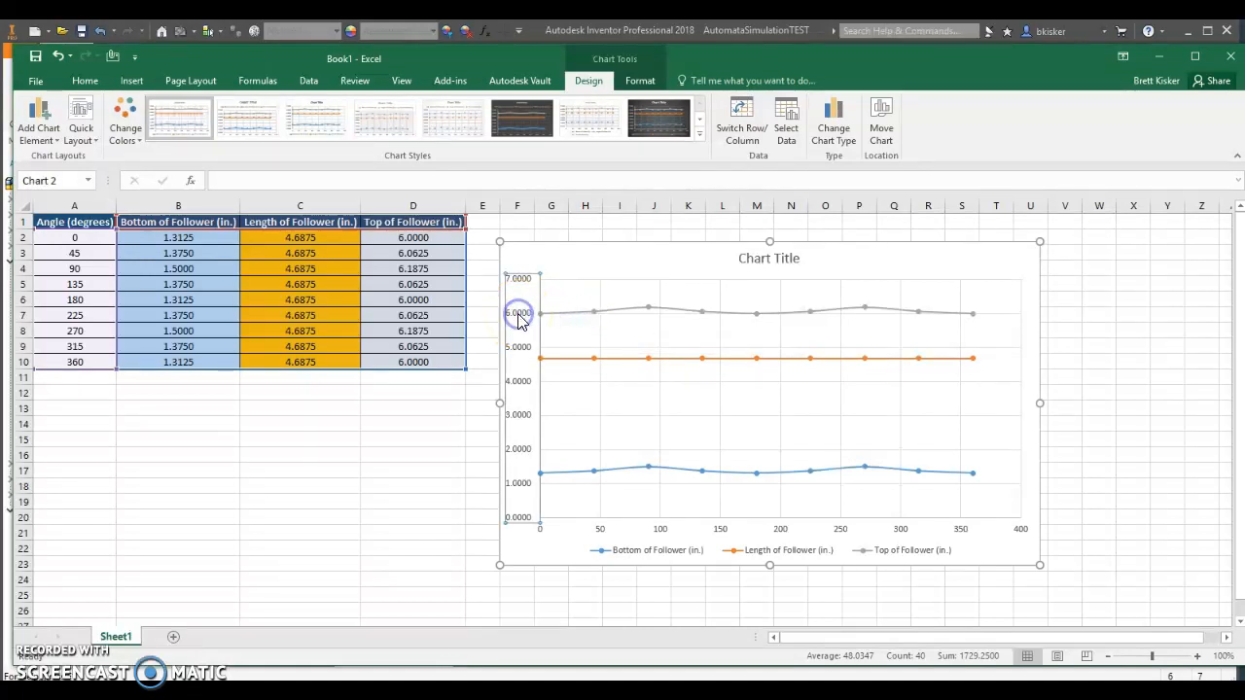
double_click(519, 317)
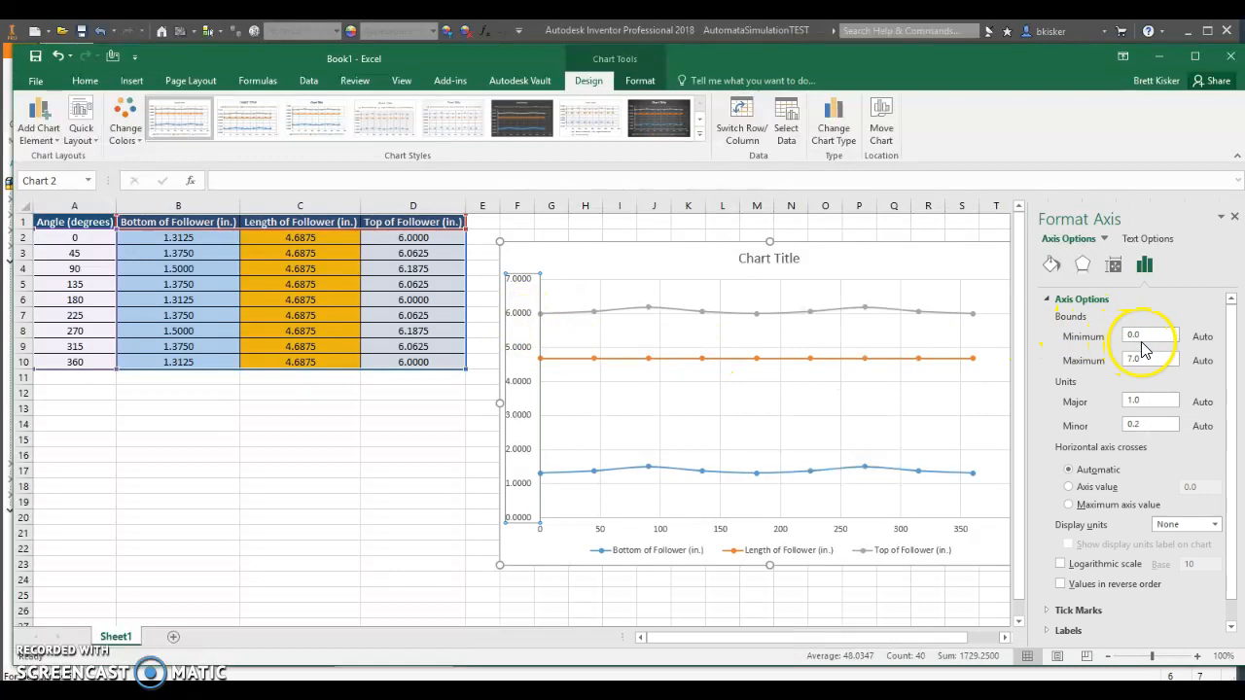
left_click_drag(1134, 336, 1117, 335)
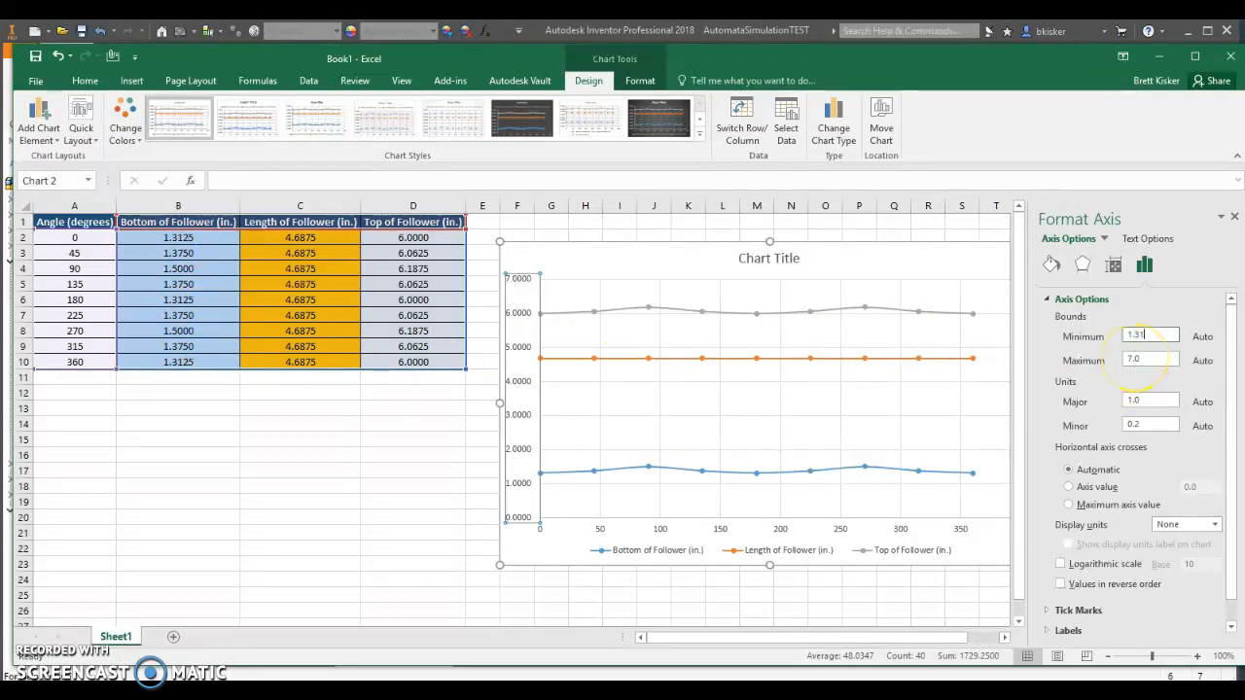
type("1.3125")
left_click(1148, 362)
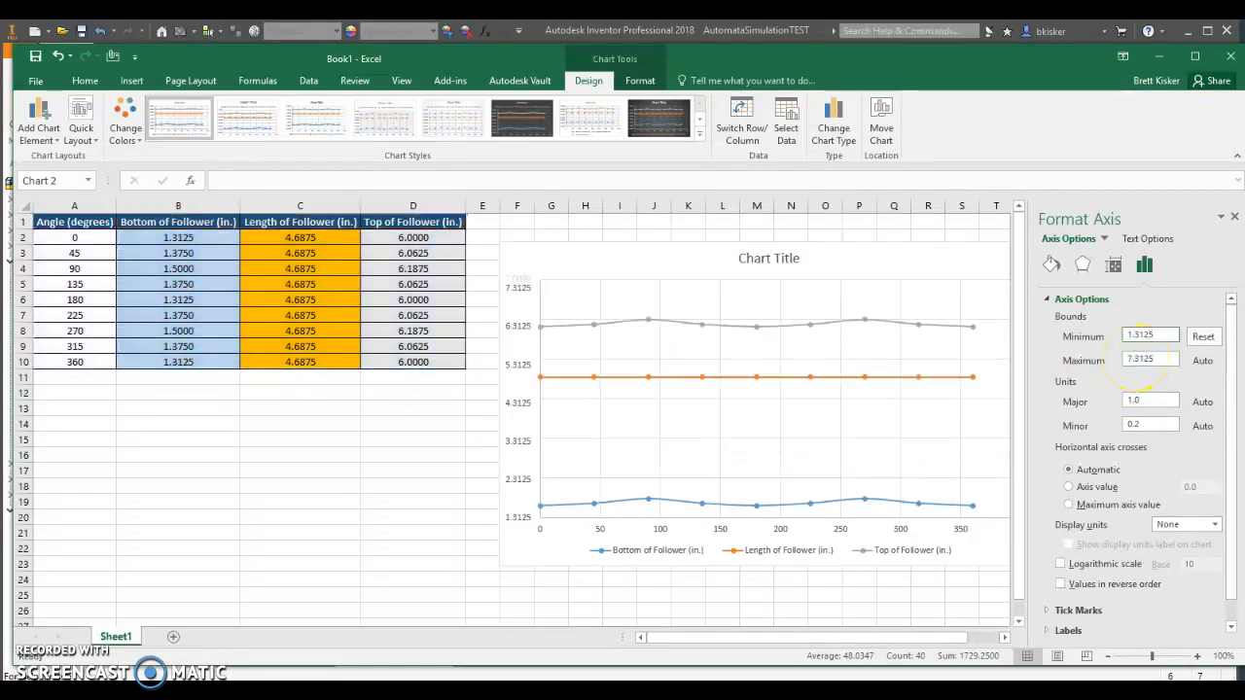
left_click_drag(1159, 357, 1109, 358)
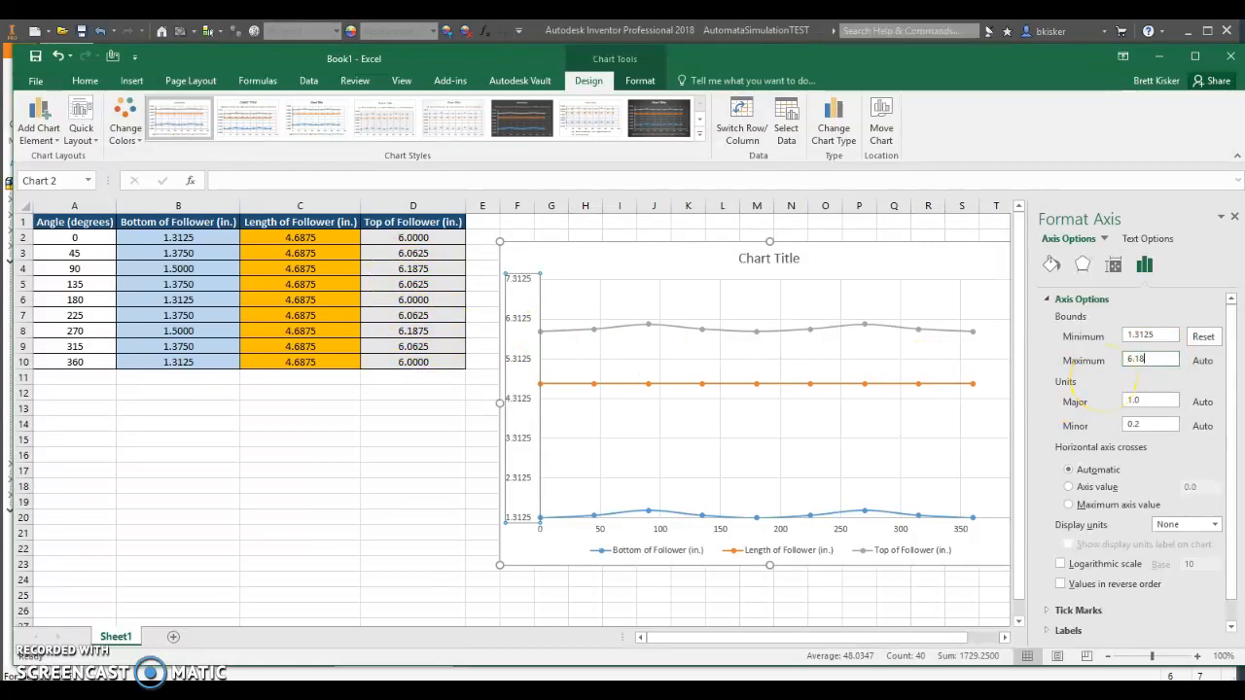
key("Return")
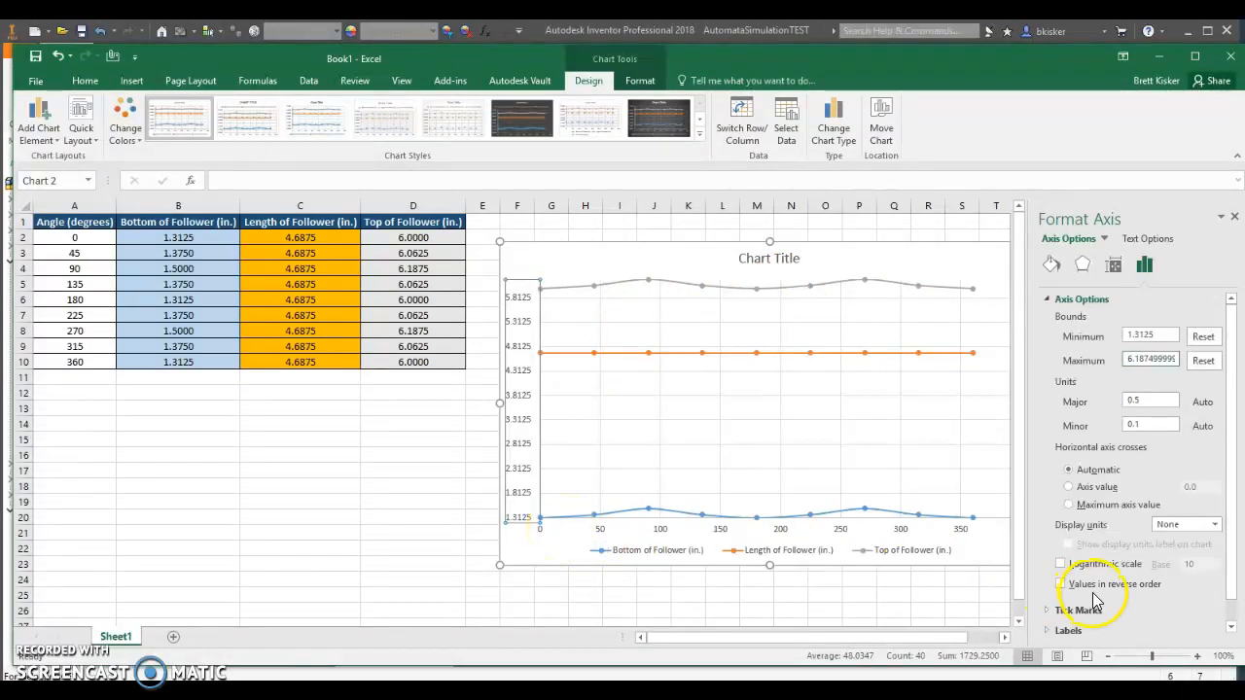
Step: Select the chart title and open the placement options for the title element
left_click(749, 259)
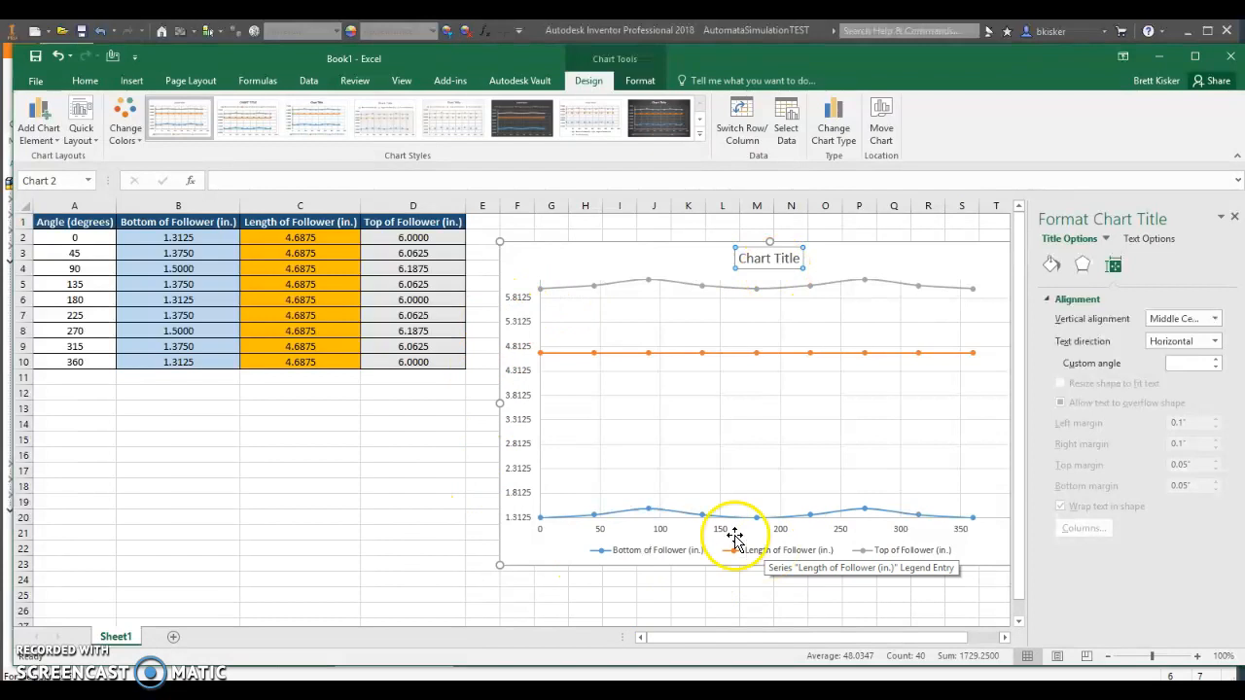
left_click(43, 131)
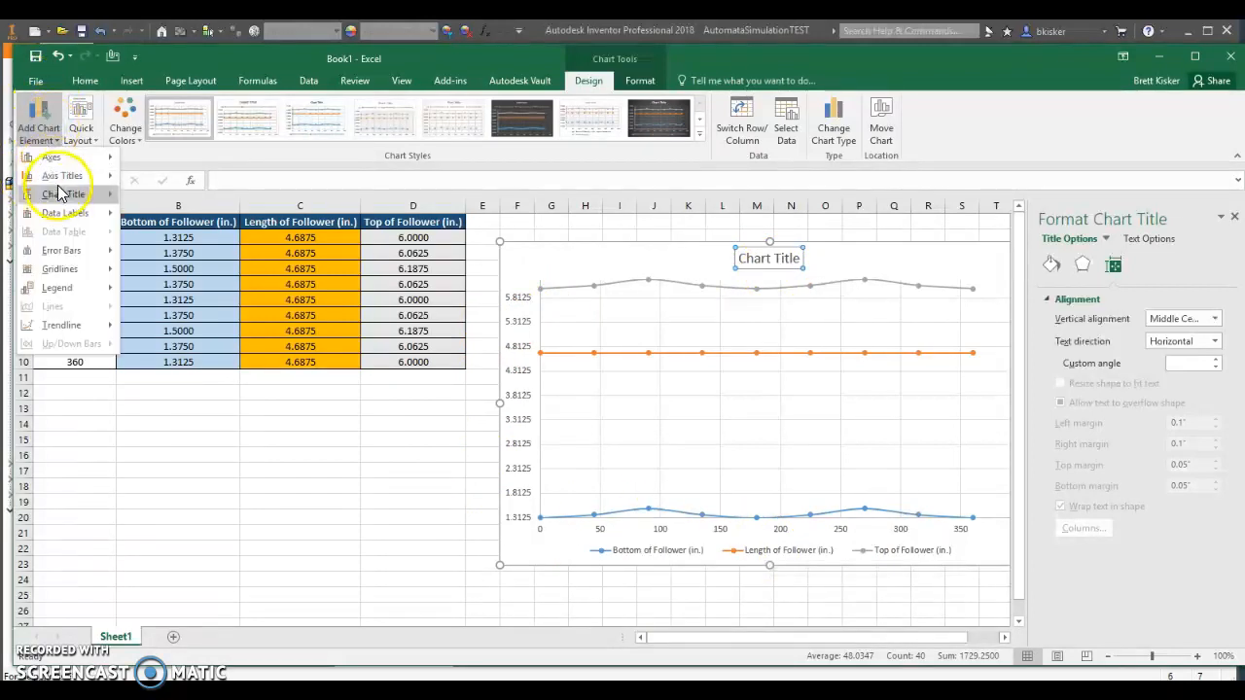
mouse_move(64, 194)
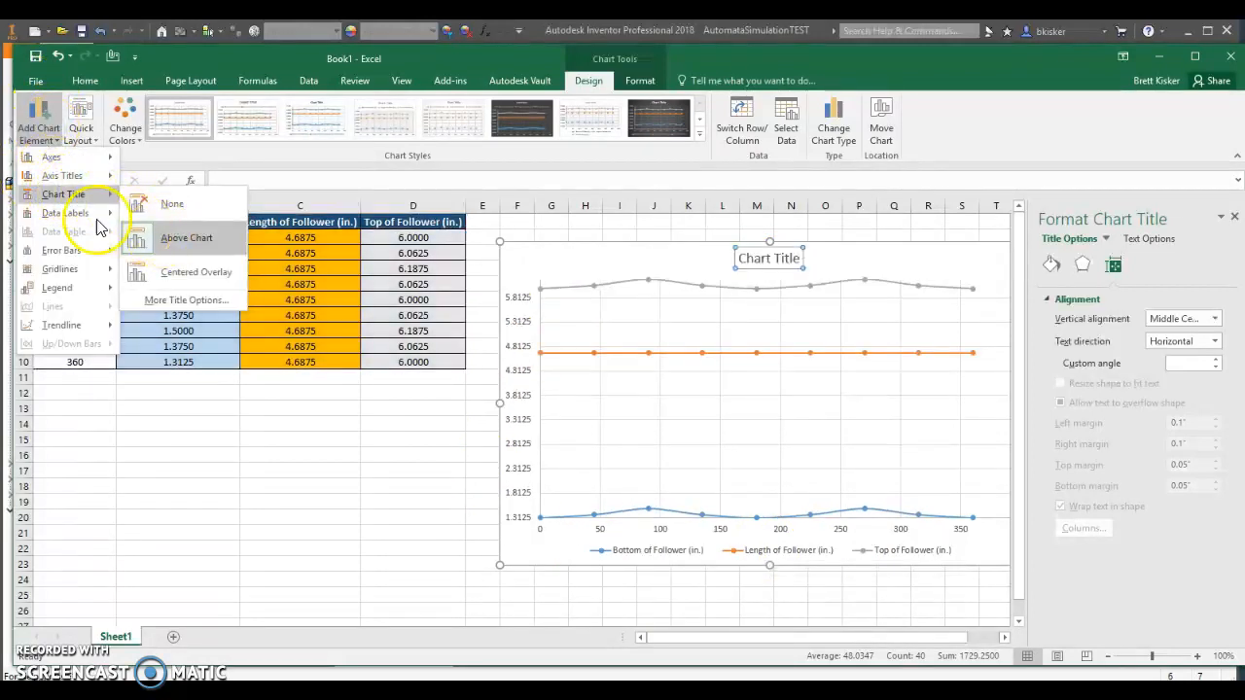